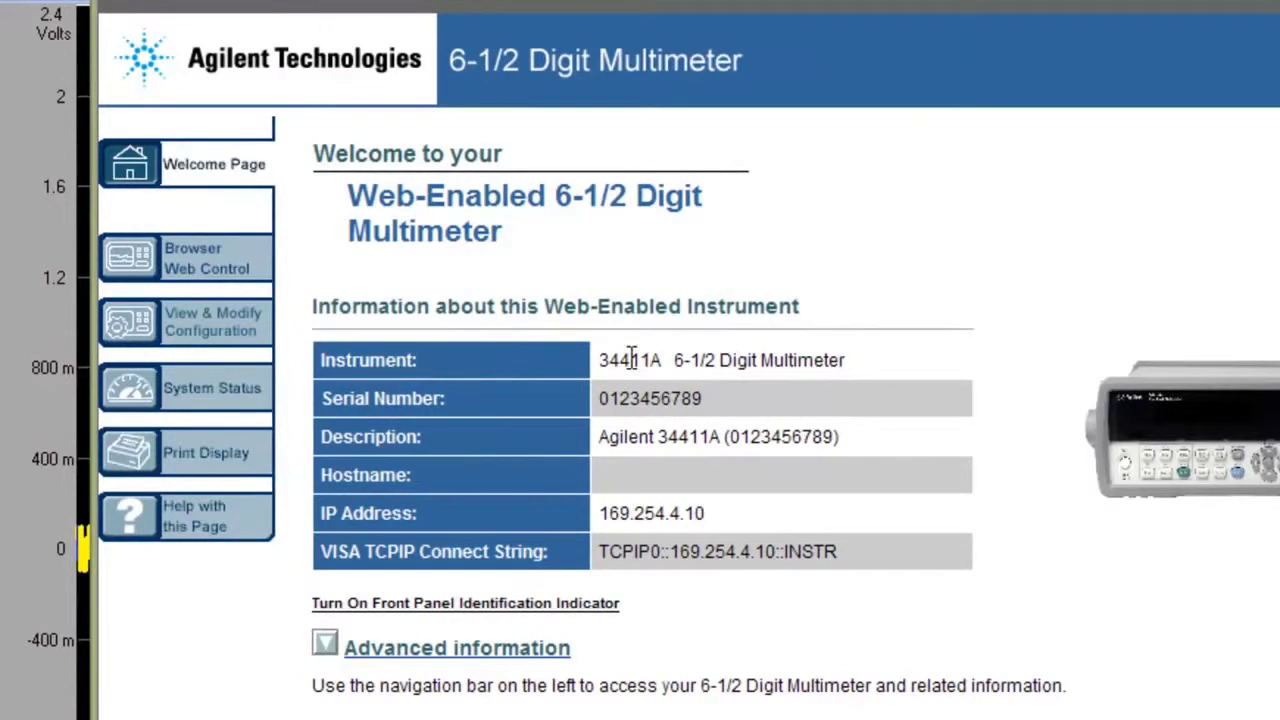
Step: Open Browser Web Control and take full control of the meter, showing the DC Volts range list
click(230, 280)
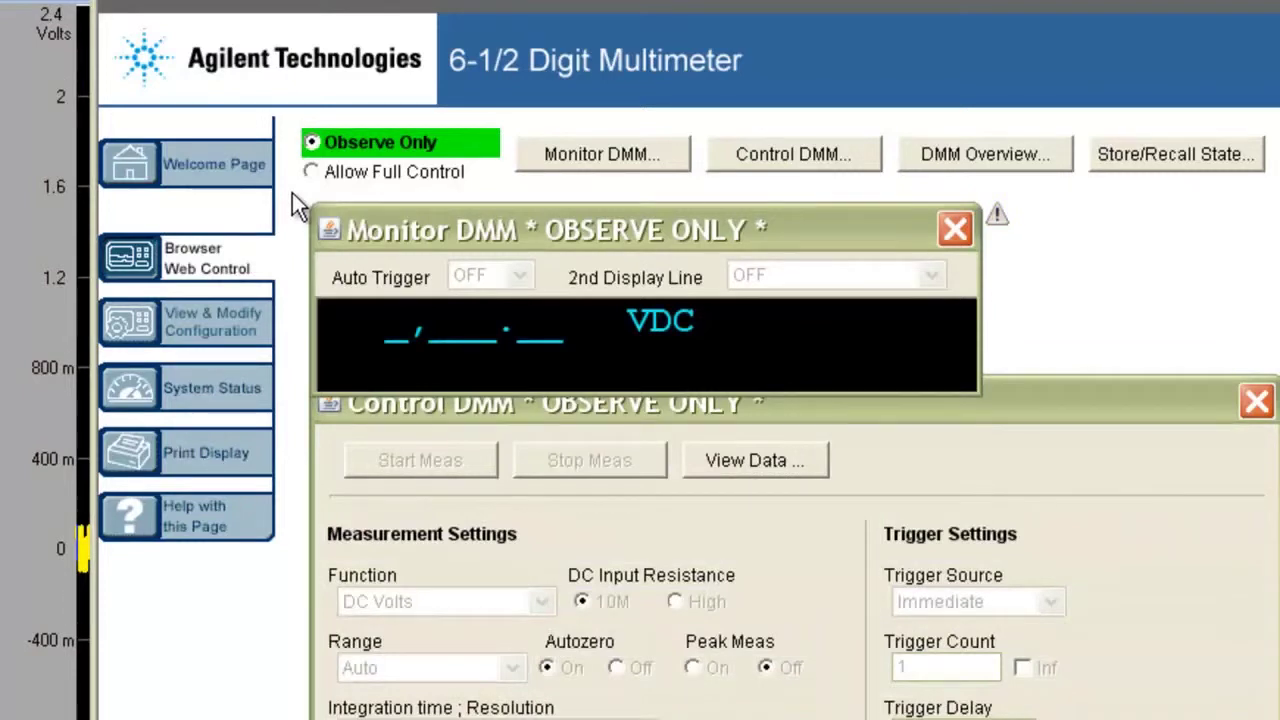
click(311, 173)
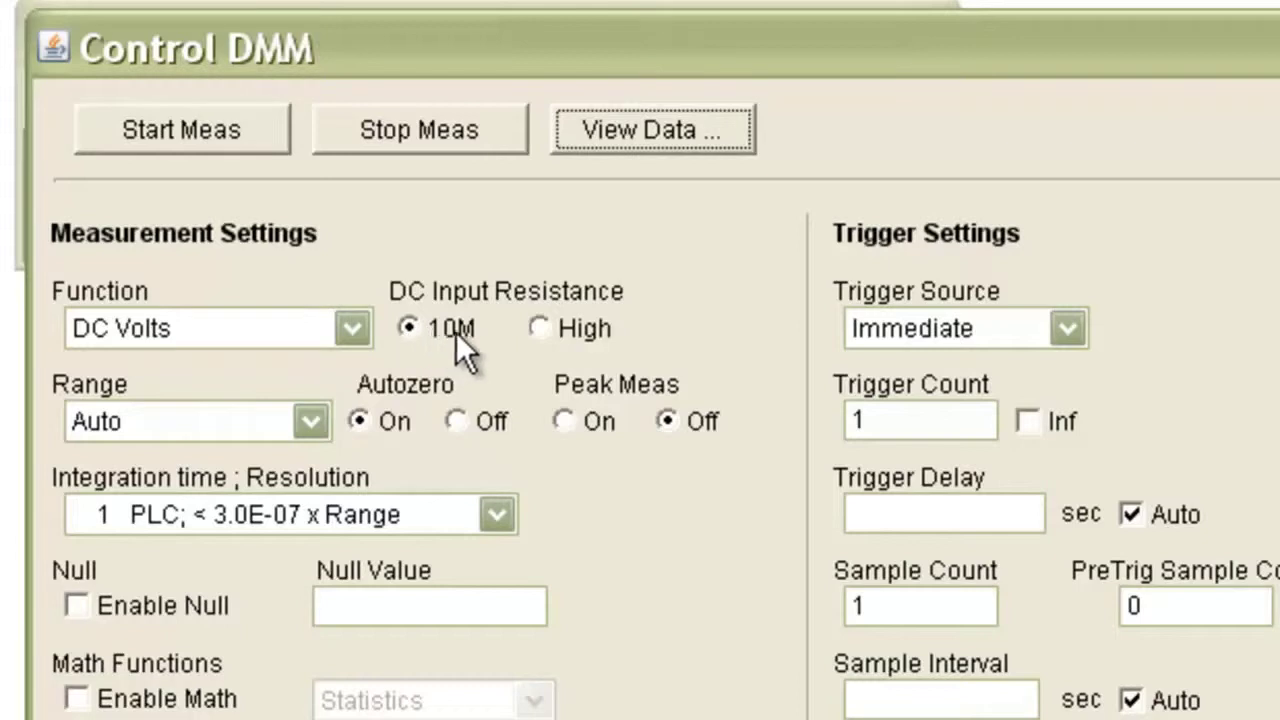
click(312, 422)
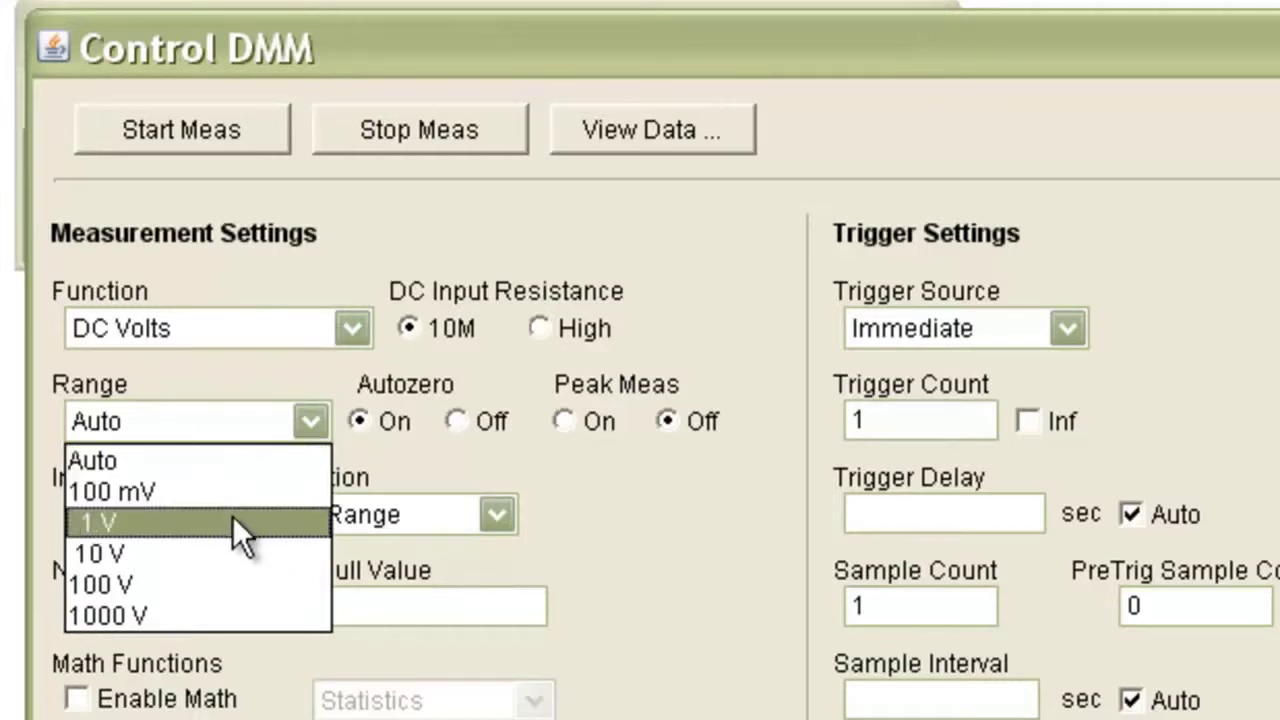
Step: Configure DC Volts with a 10 V range, autozero Off and .002 PLC integration time
click(222, 550)
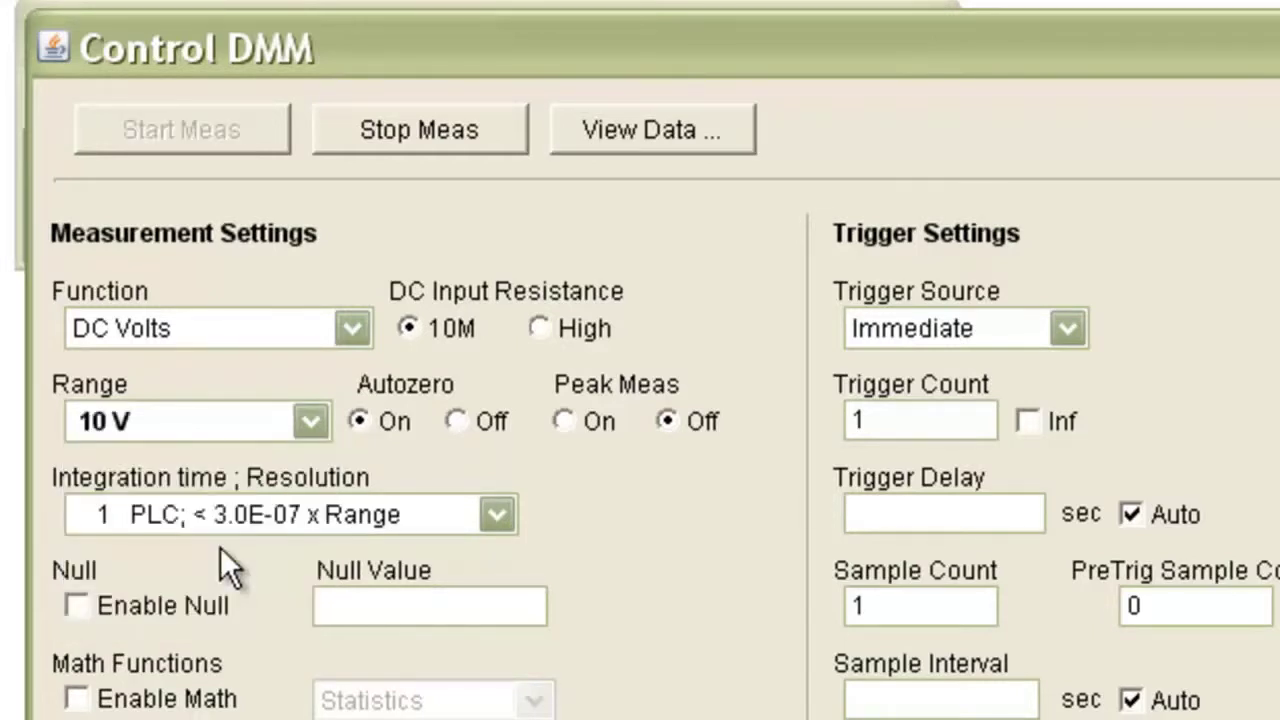
click(464, 410)
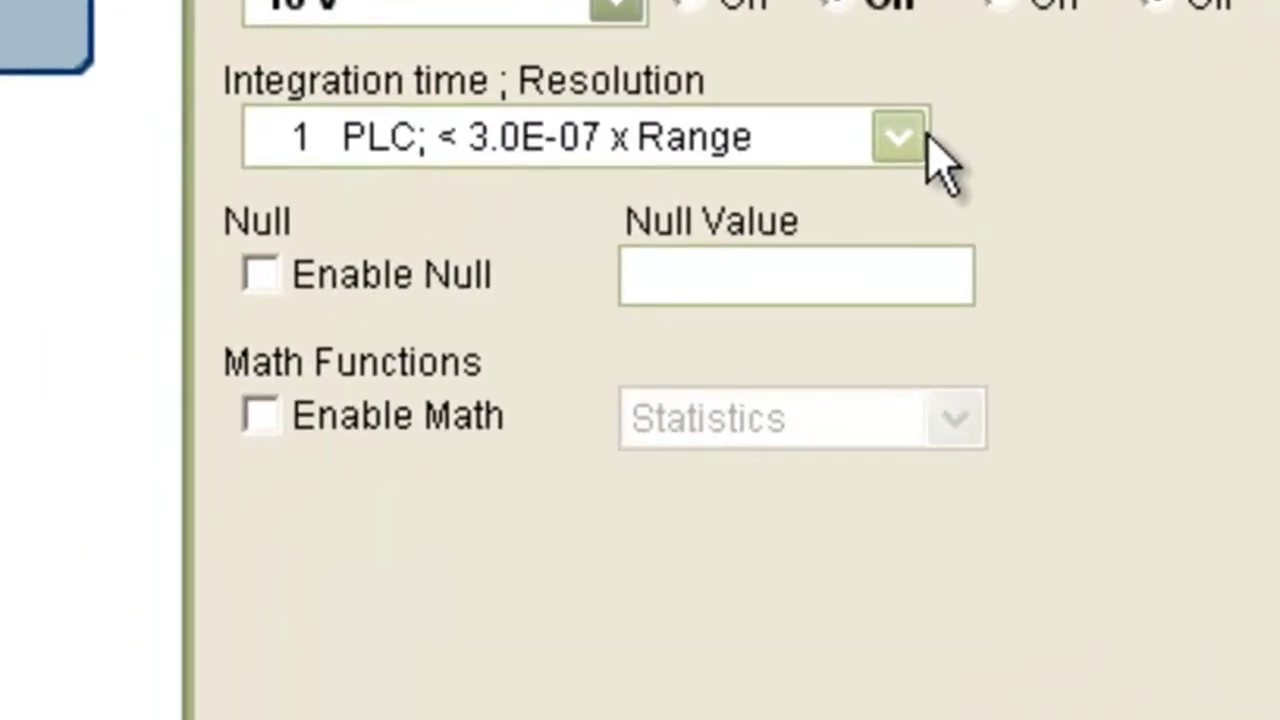
click(900, 140)
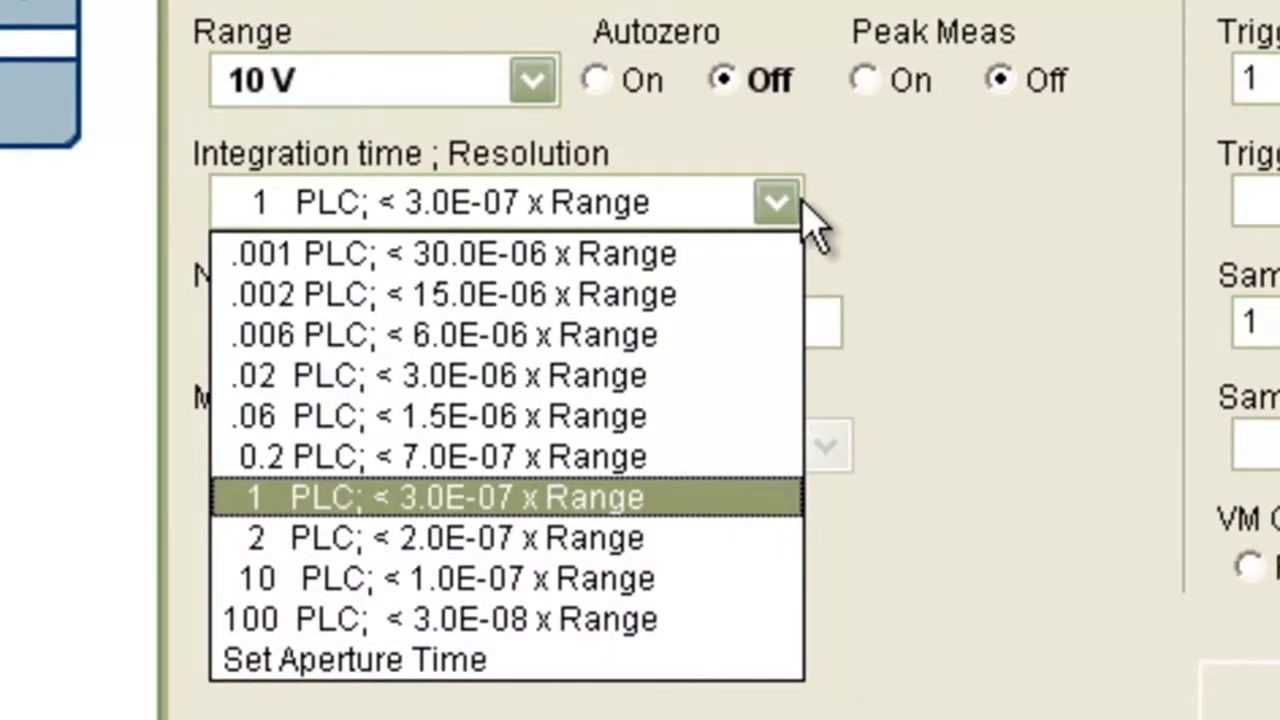
click(740, 295)
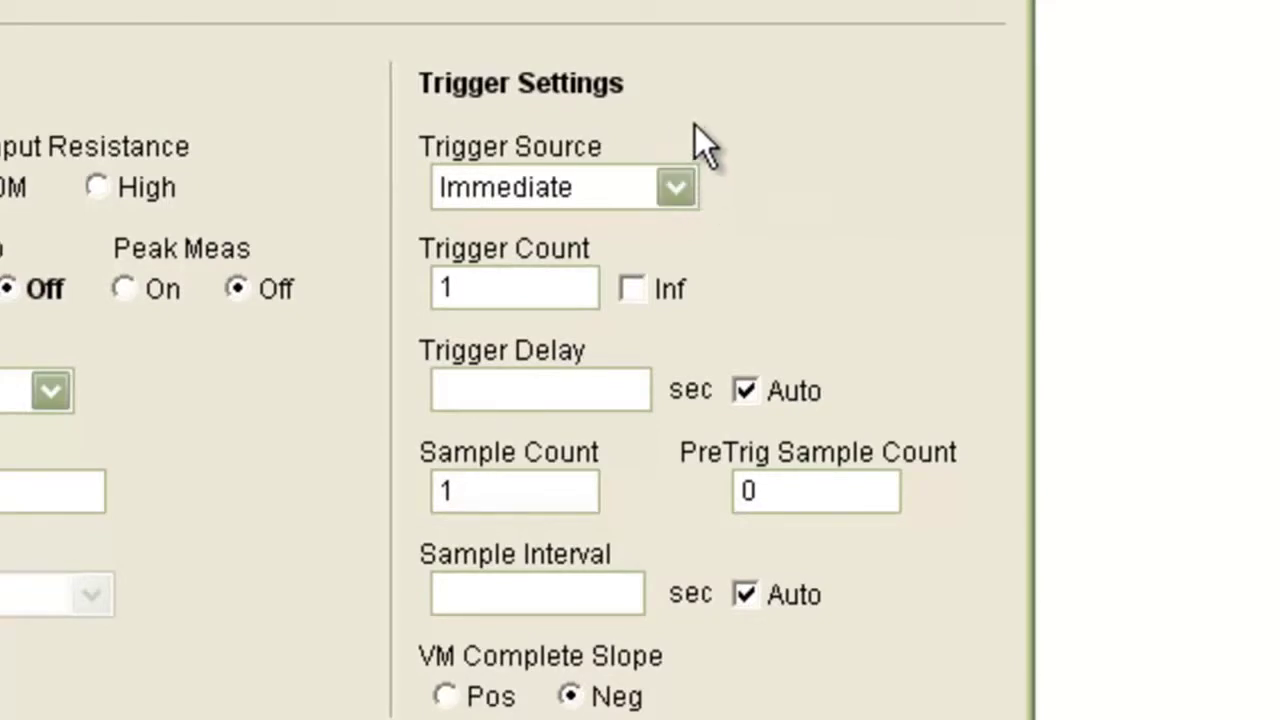
Step: Set internal triggering on a positive slope at level 1.5, with automatic trigger delay unchecked
click(675, 190)
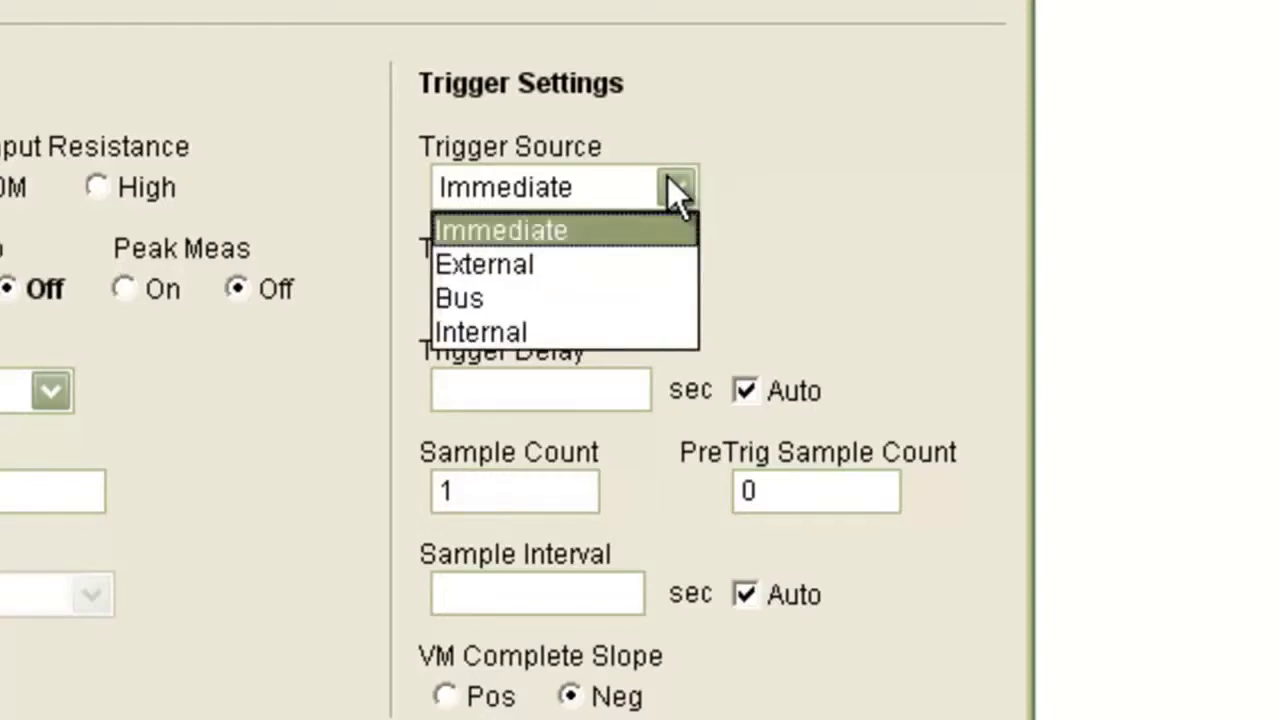
click(598, 335)
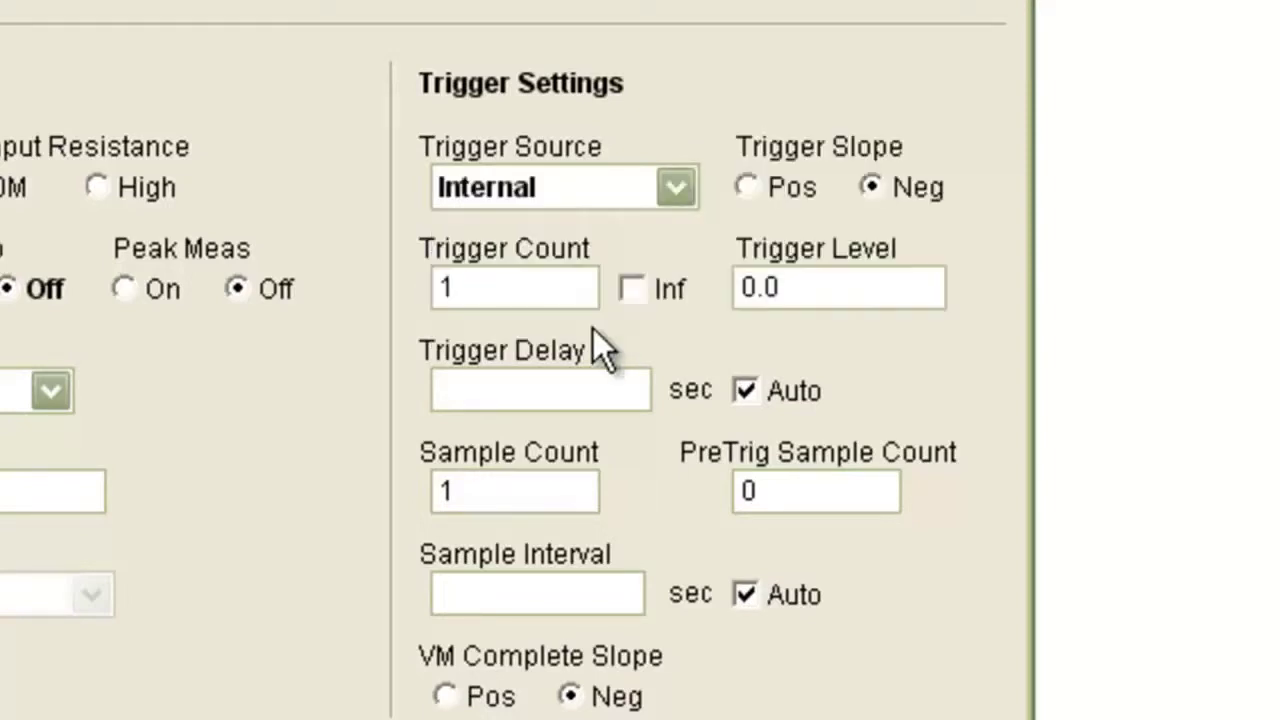
click(747, 188)
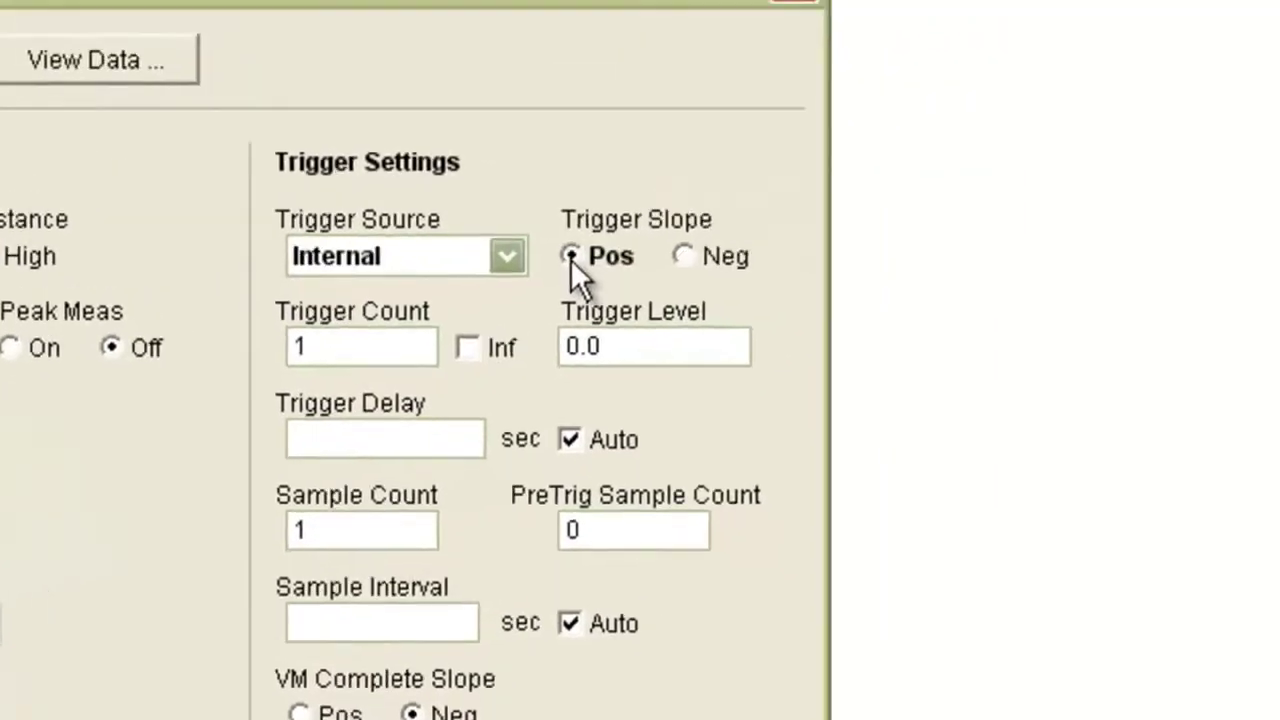
key(alt+Tab)
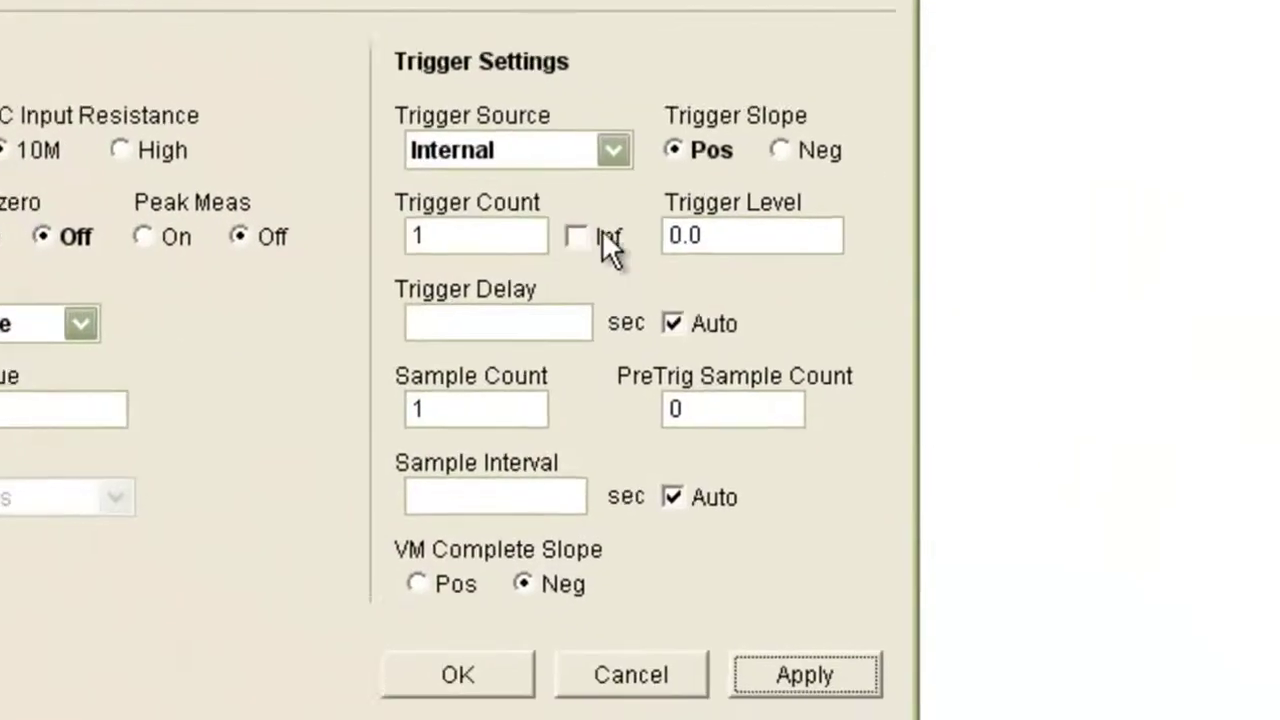
drag(703, 222, 483, 208)
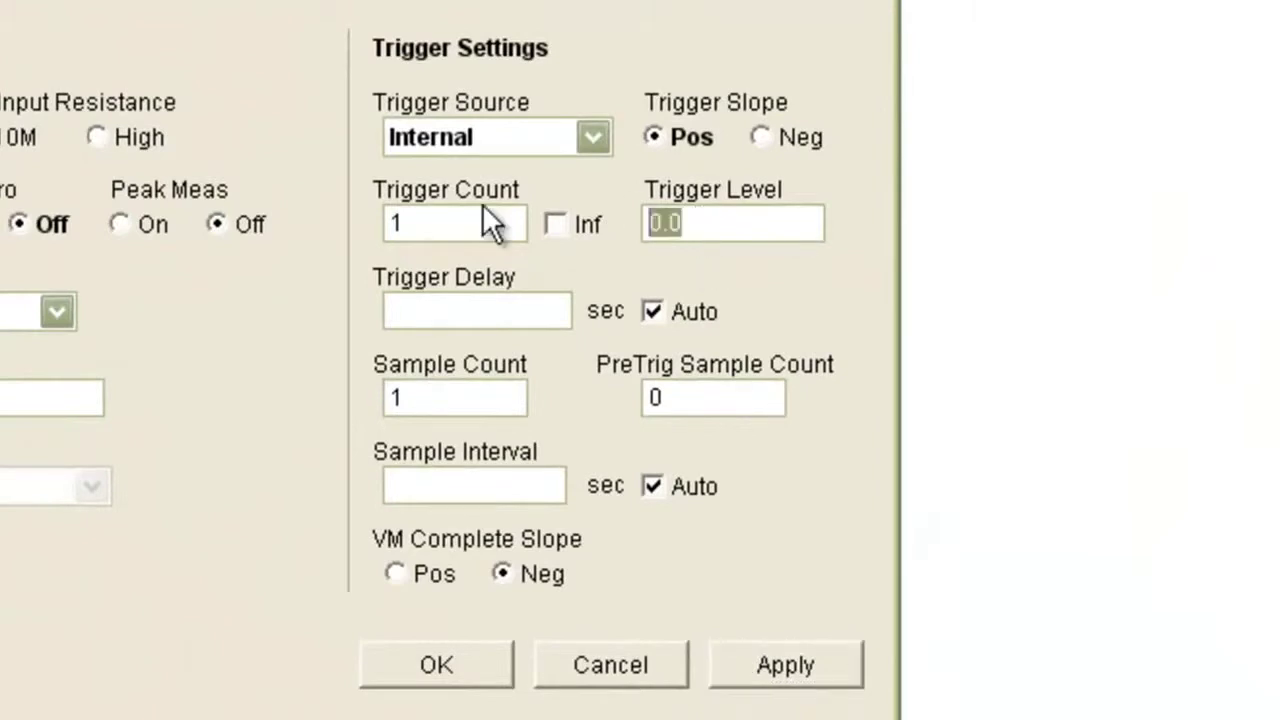
text(1.5)
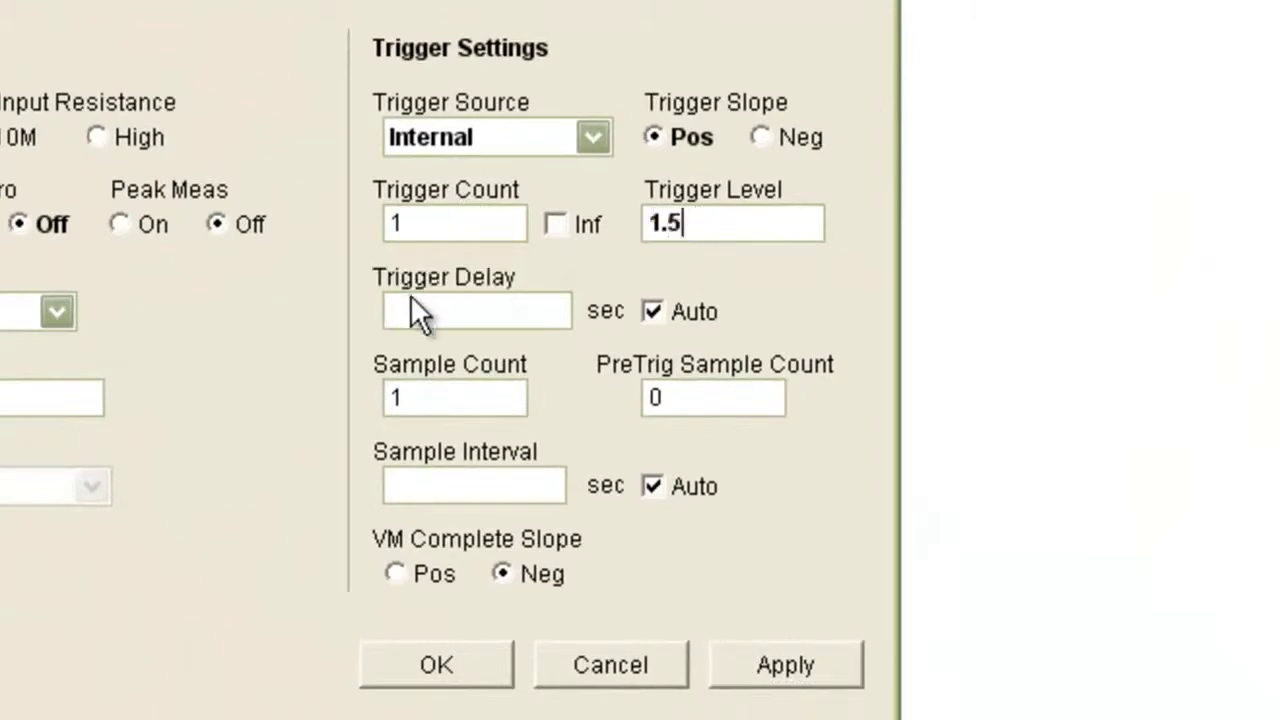
click(650, 312)
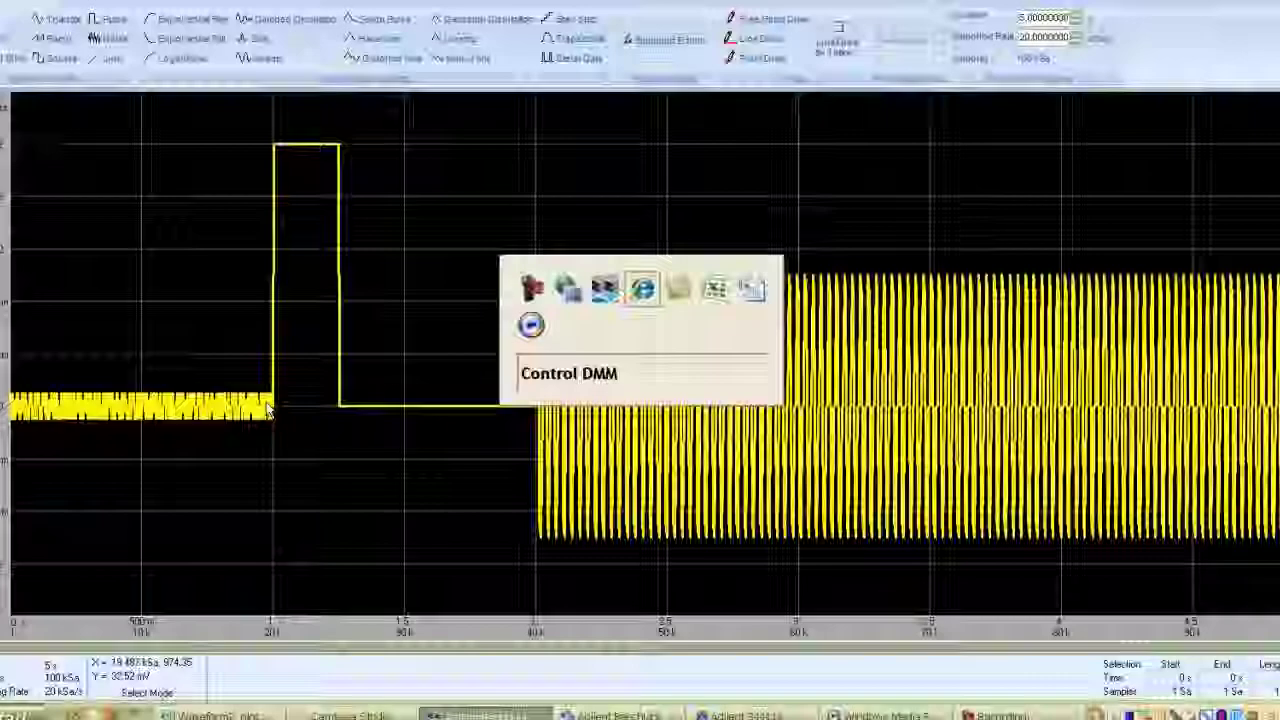
click(568, 288)
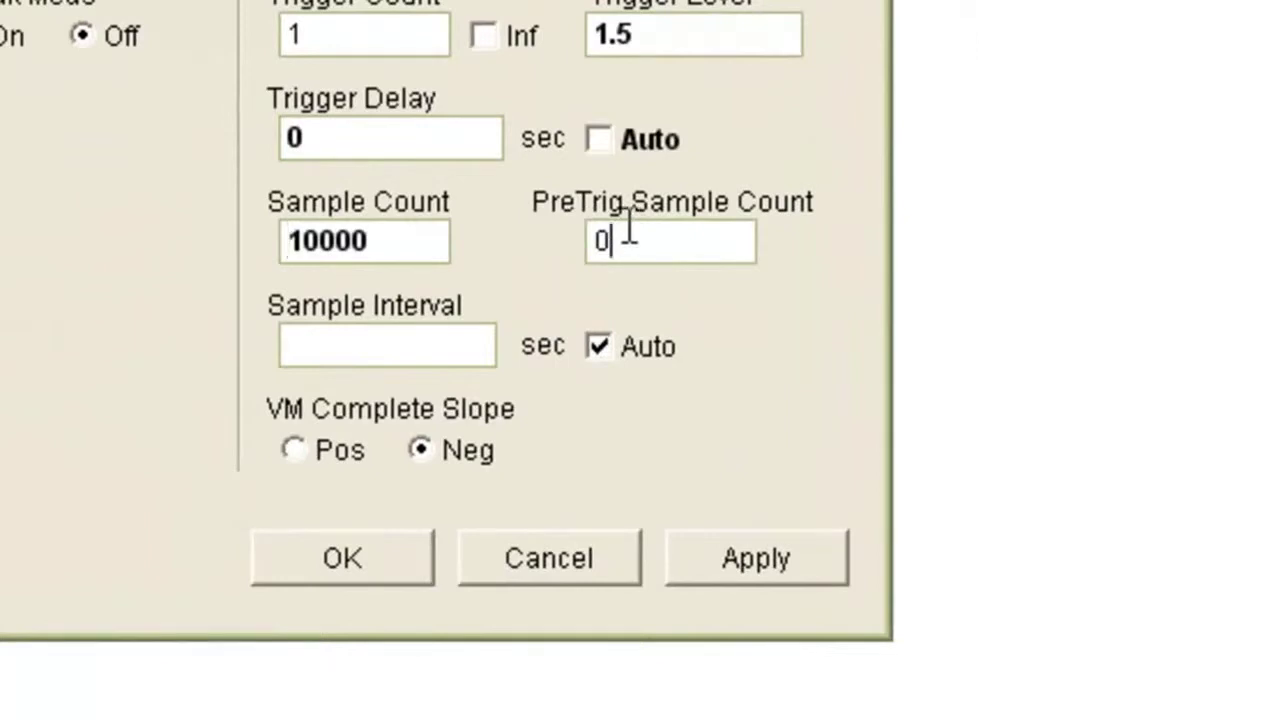
Step: Set 2000 pre-trigger samples, a manual .0005 s sample interval and Pos VM Complete slope, then apply
double_click(611, 291)
text(2000)
click(597, 345)
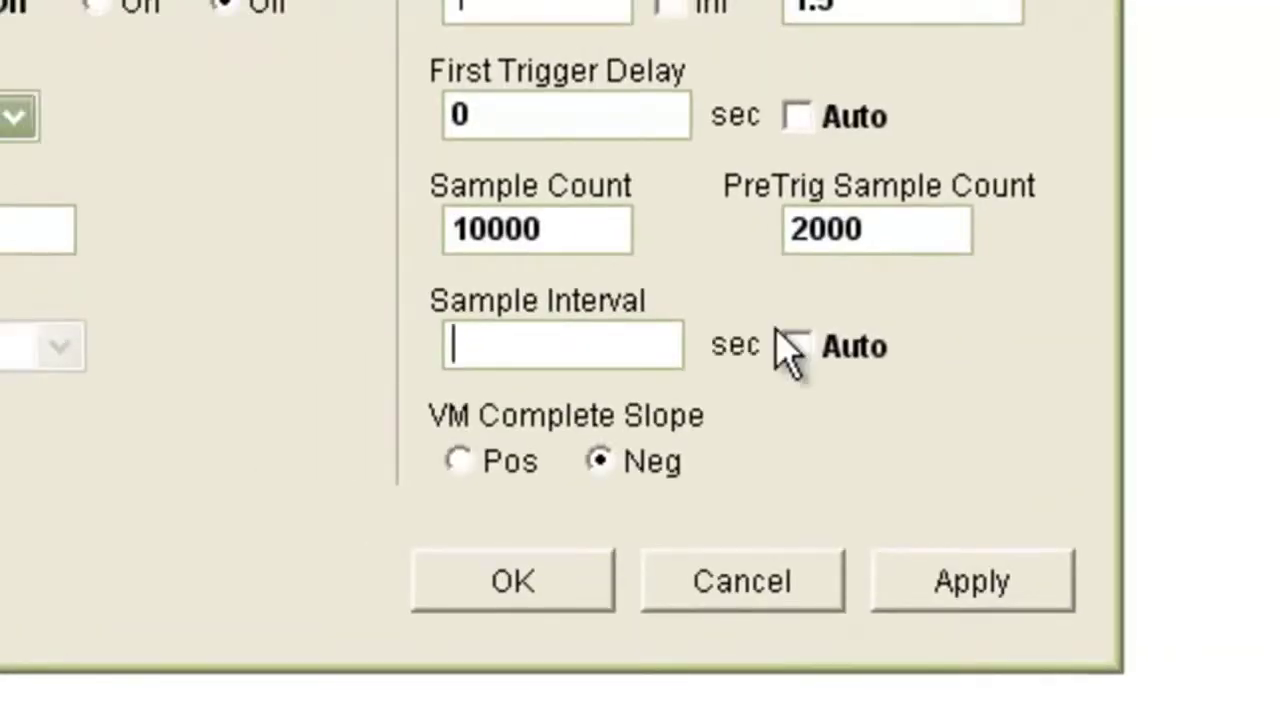
text(.0)
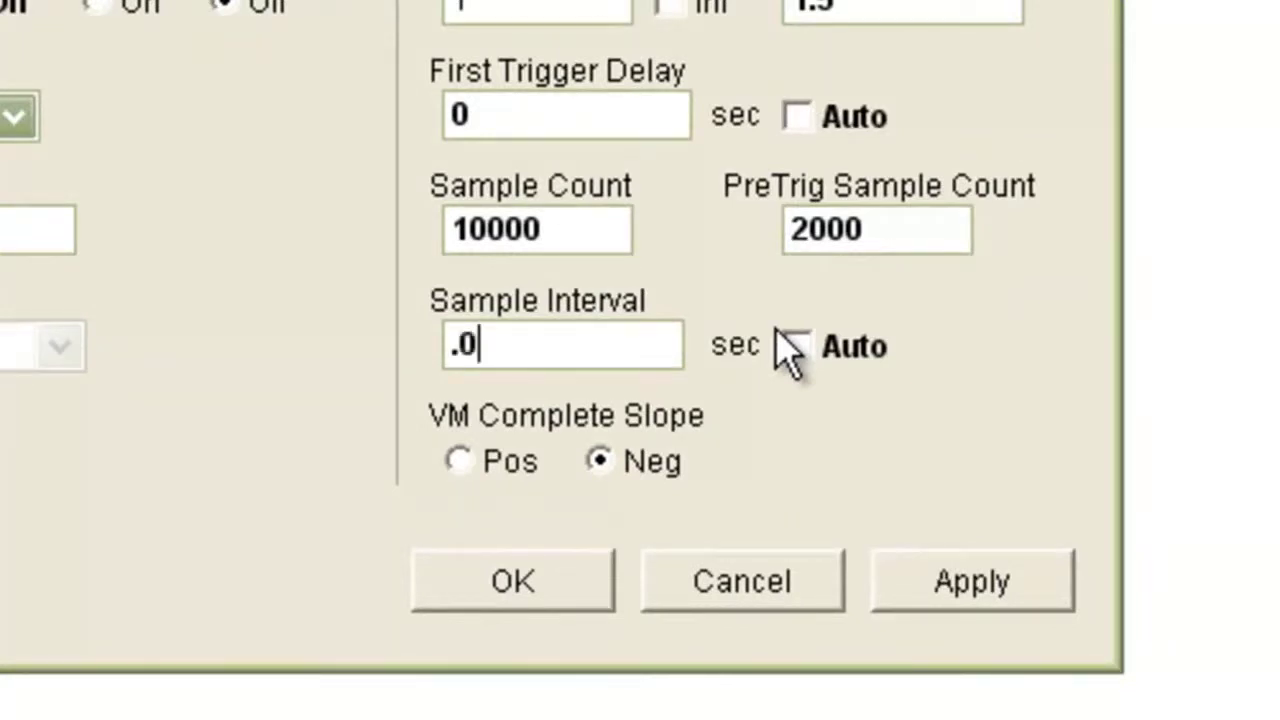
text(005)
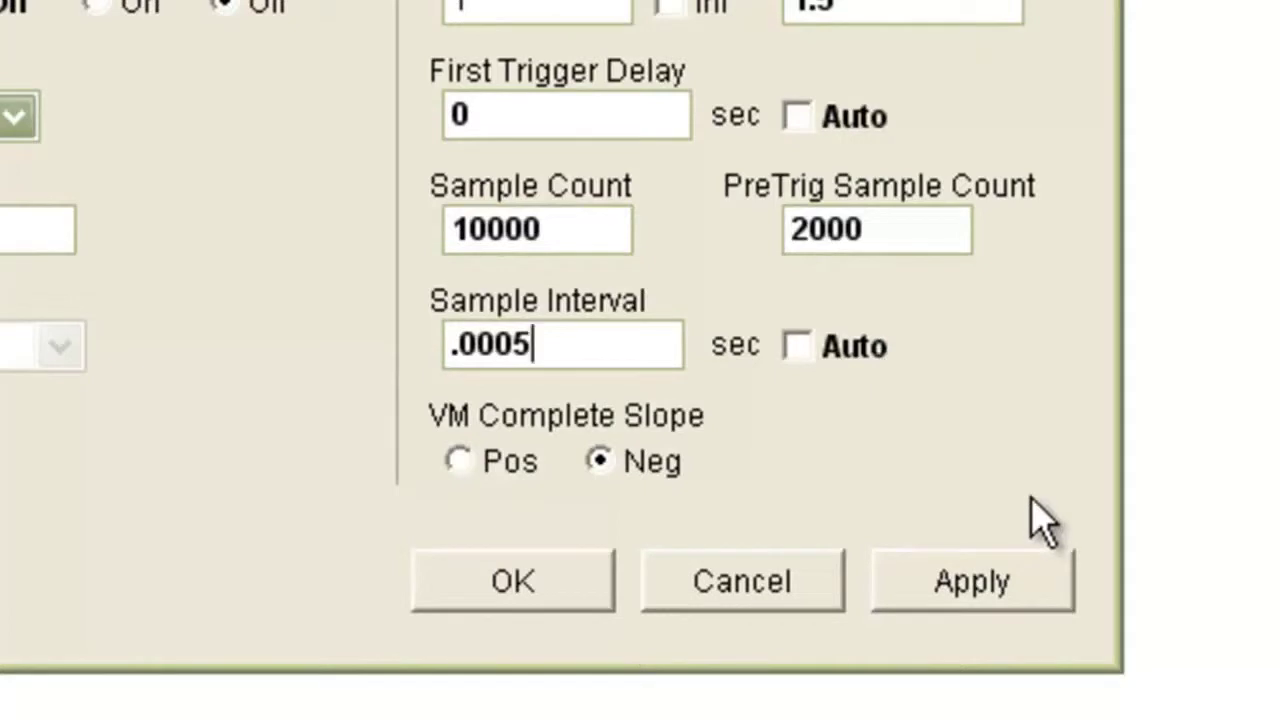
click(457, 458)
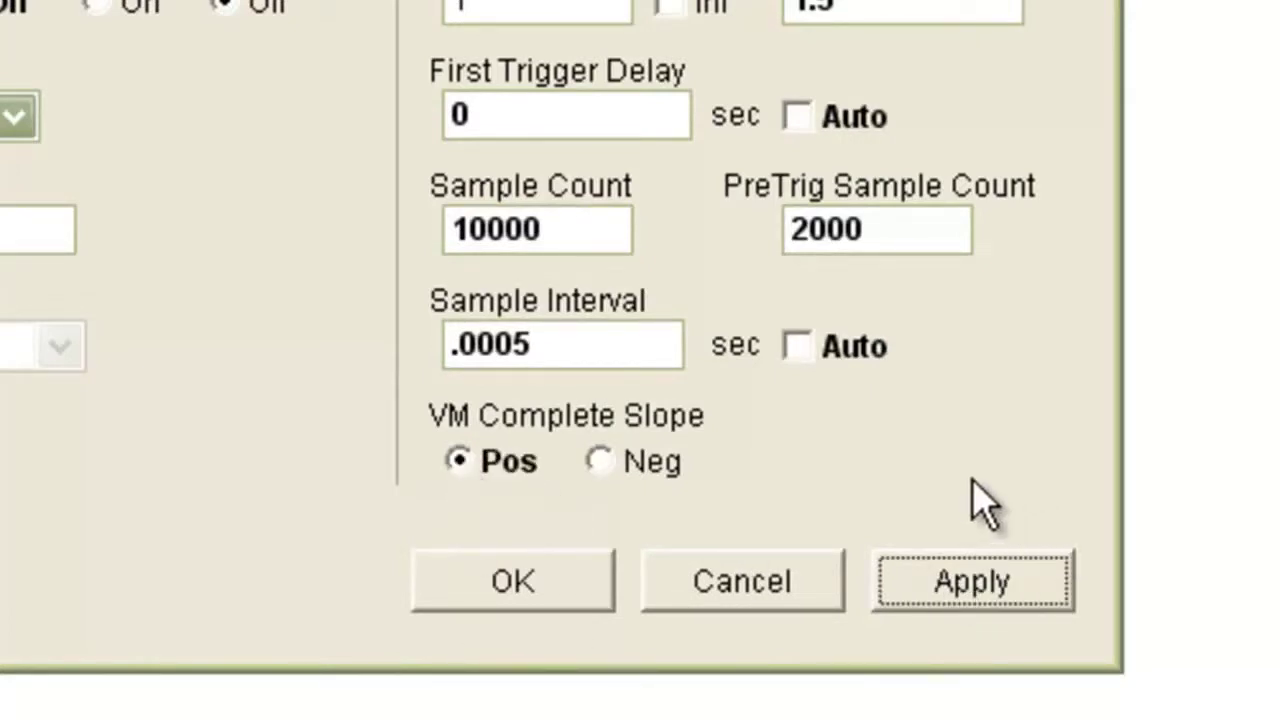
click(966, 585)
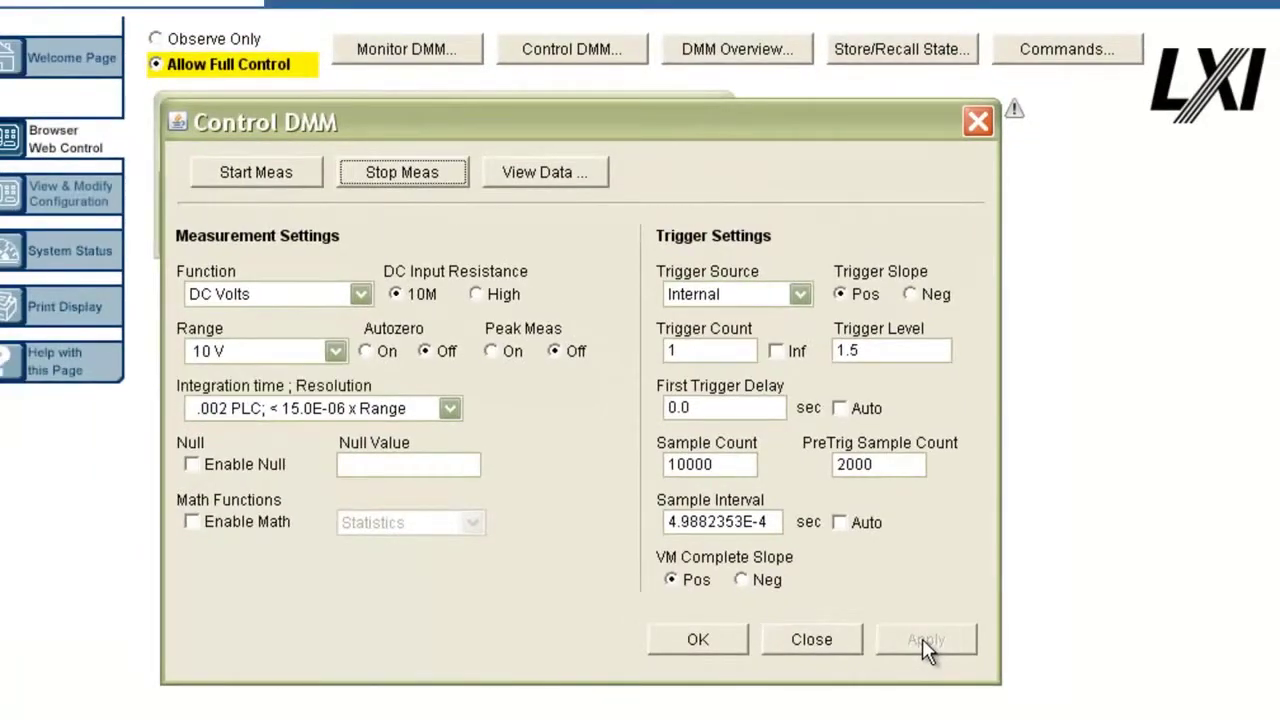
click(563, 179)
Step: Move the View Data window aside, choose Readings, and set the number of readings to retrieve
drag(570, 206, 1279, 150)
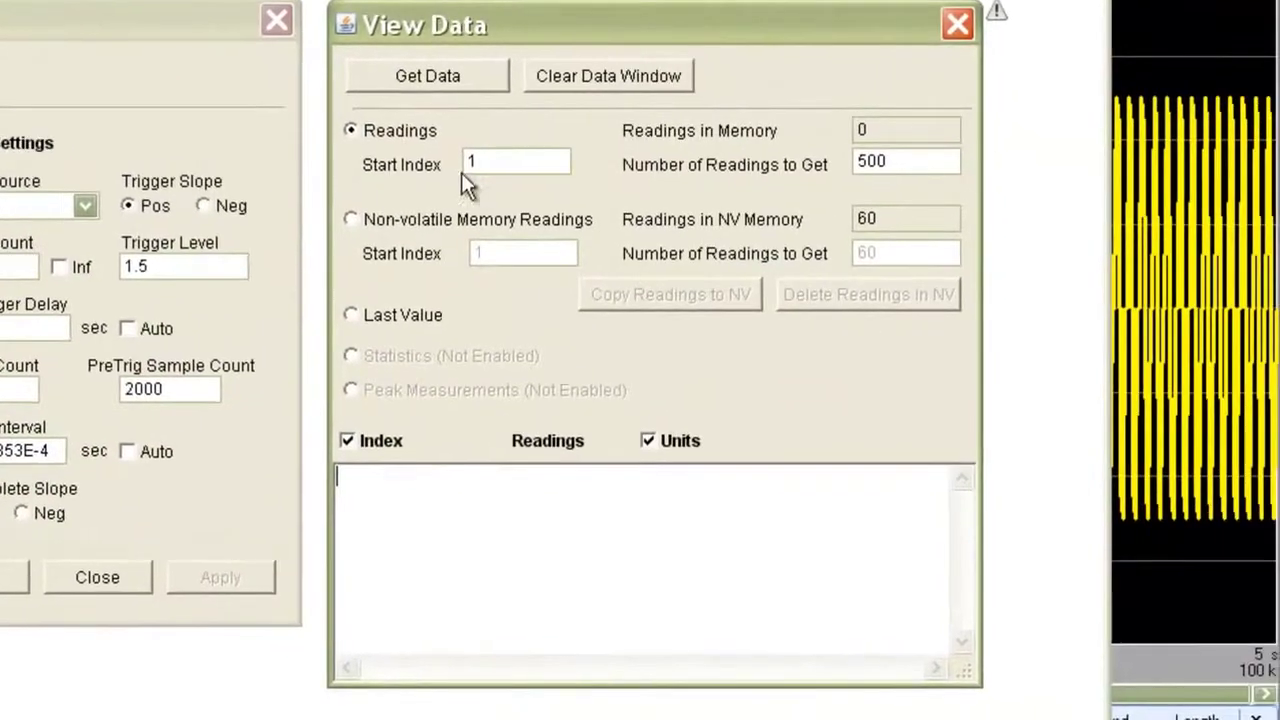
click(315, 8)
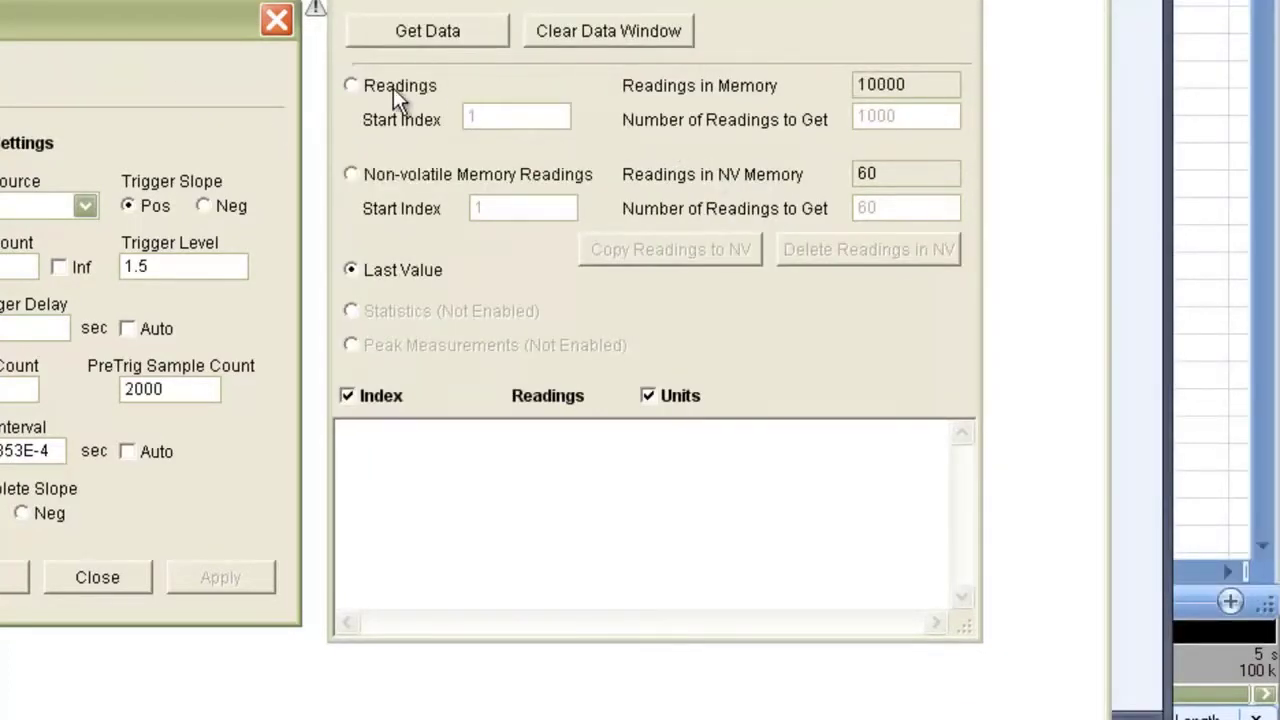
click(393, 88)
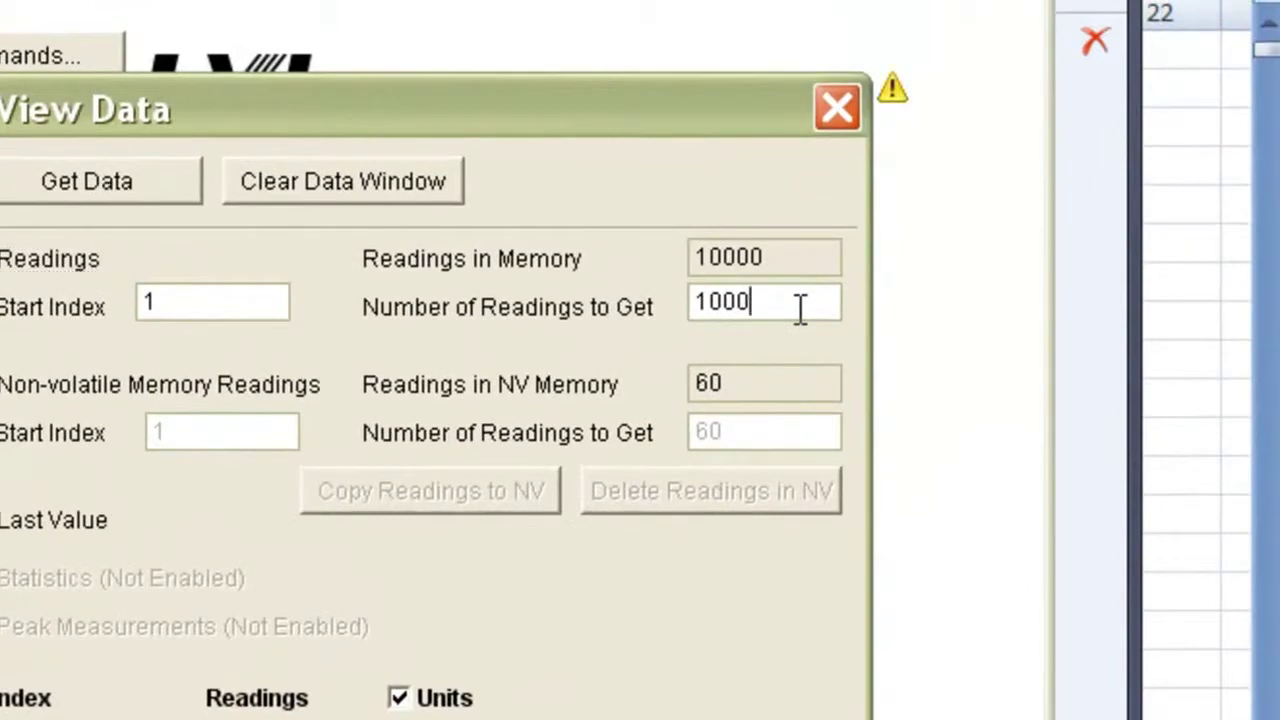
text(0)
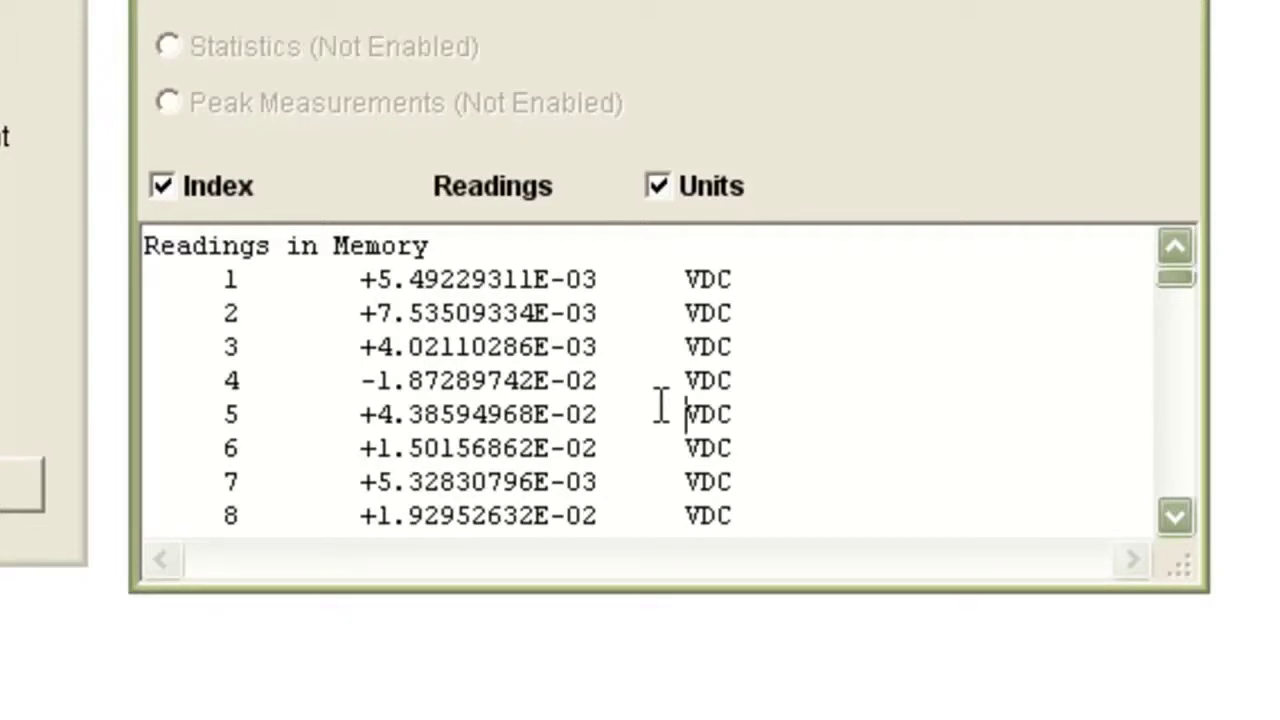
Step: Copy all retrieved readings and paste them into the Excel sheet starting at cell R3C1
key(ctrl+a)
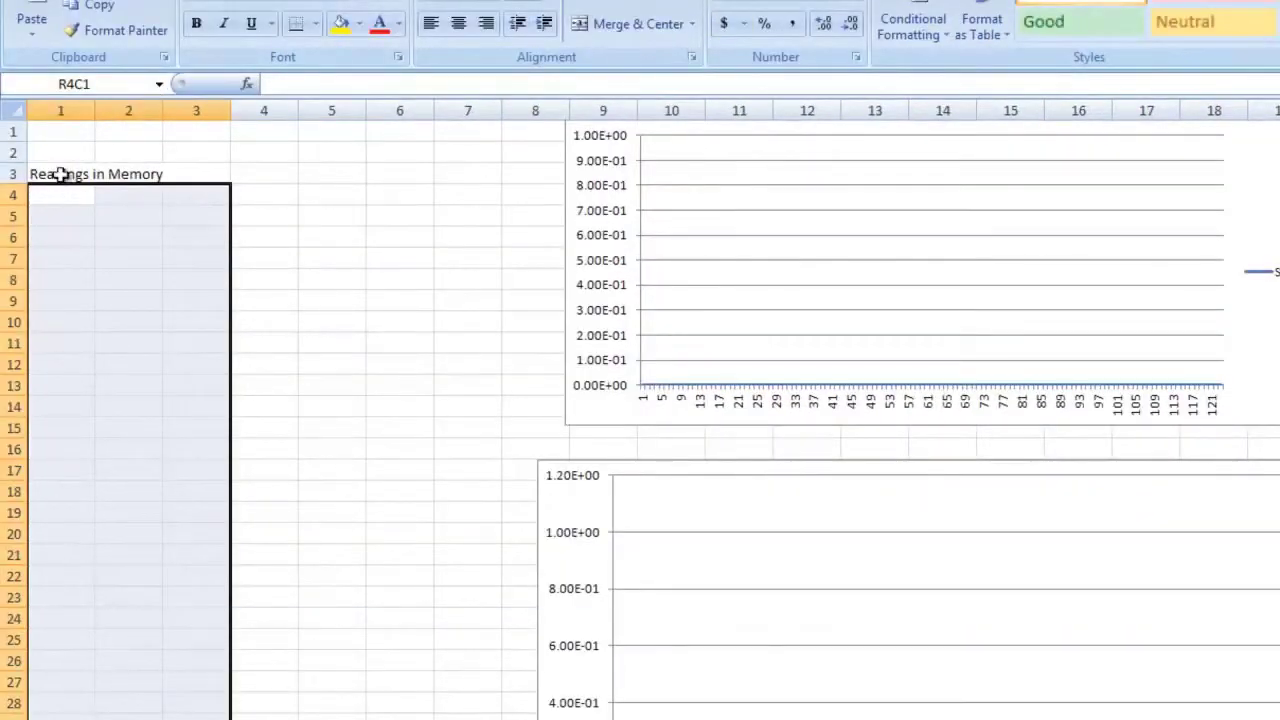
click(62, 175)
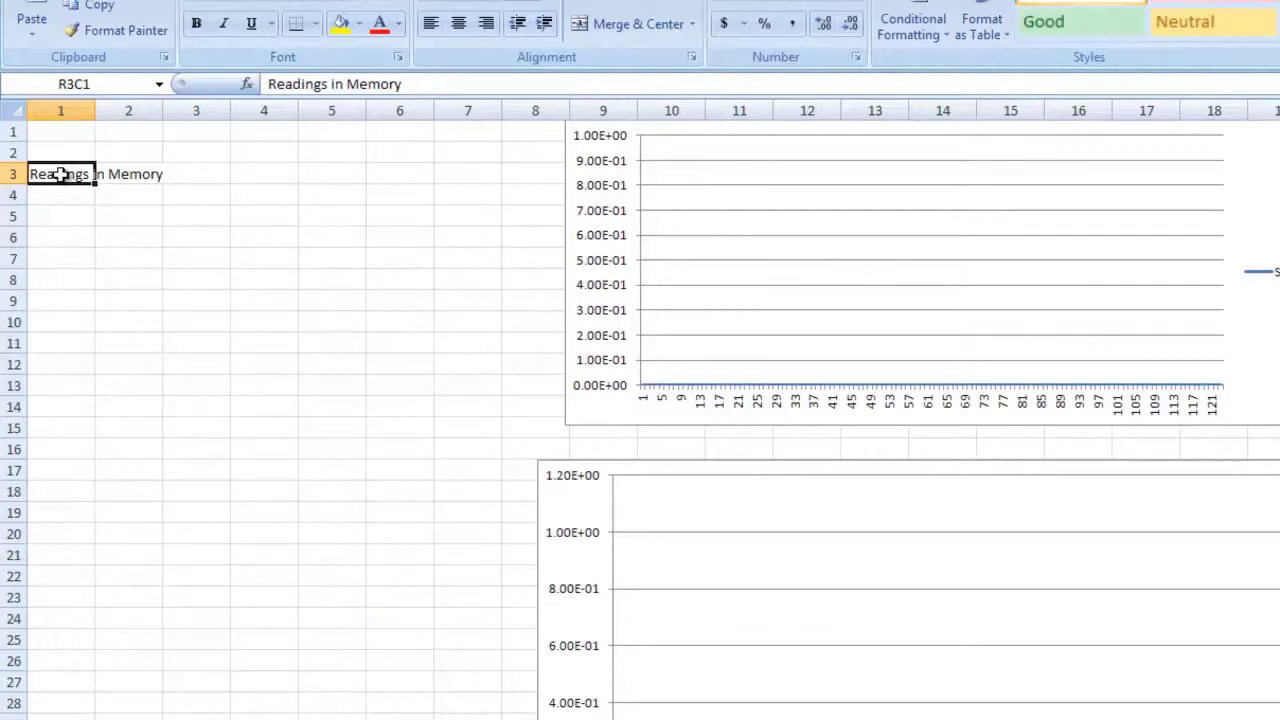
key(ctrl+v)
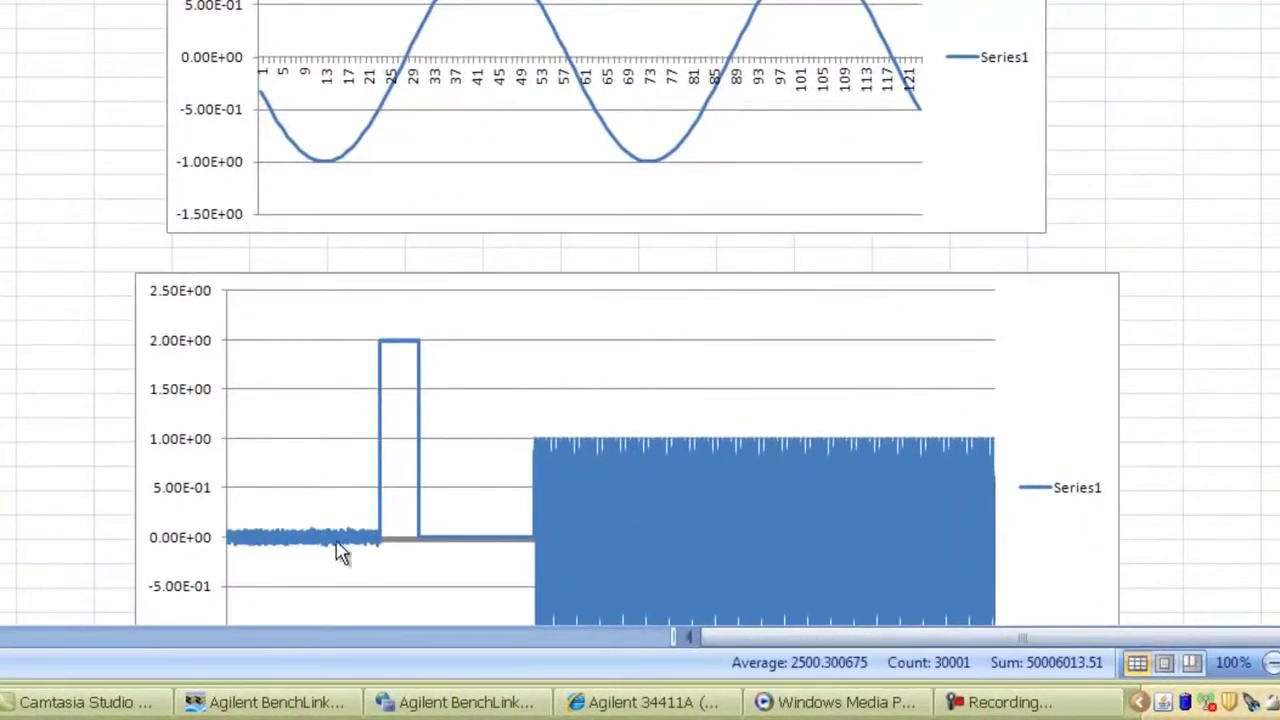
key(alt+Tab)
key(alt+Tab)
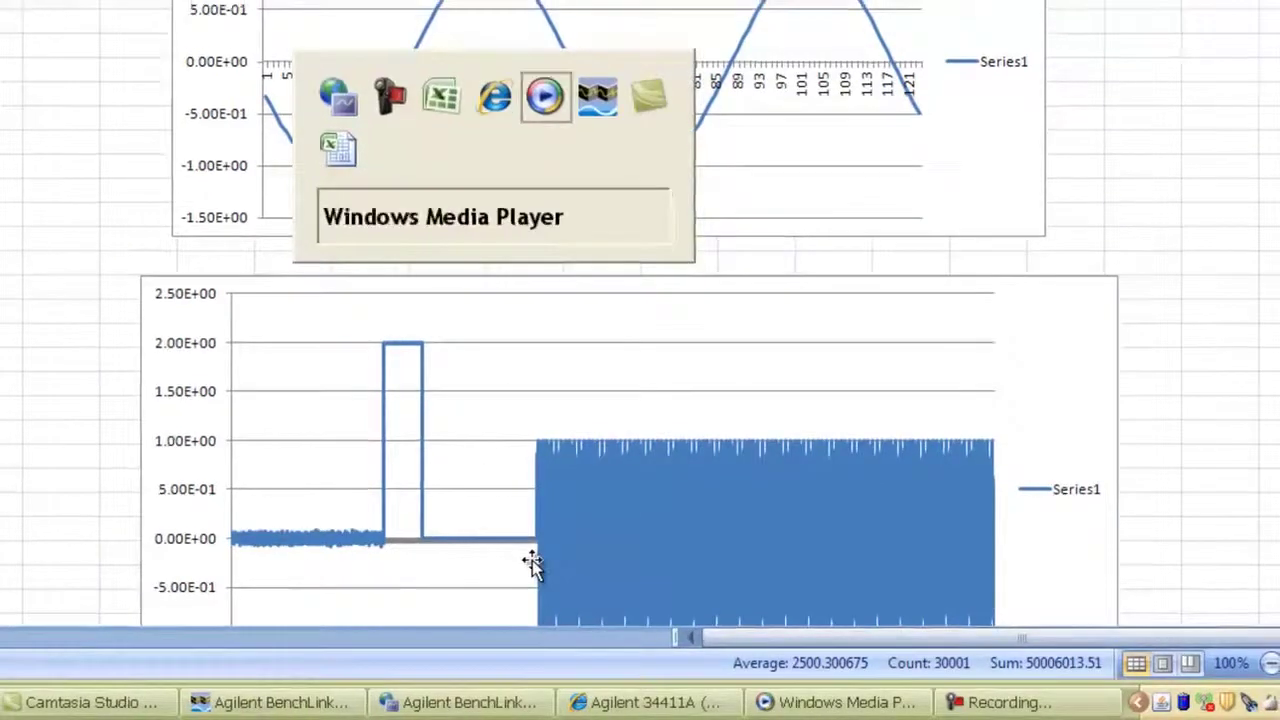
key(alt+Tab)
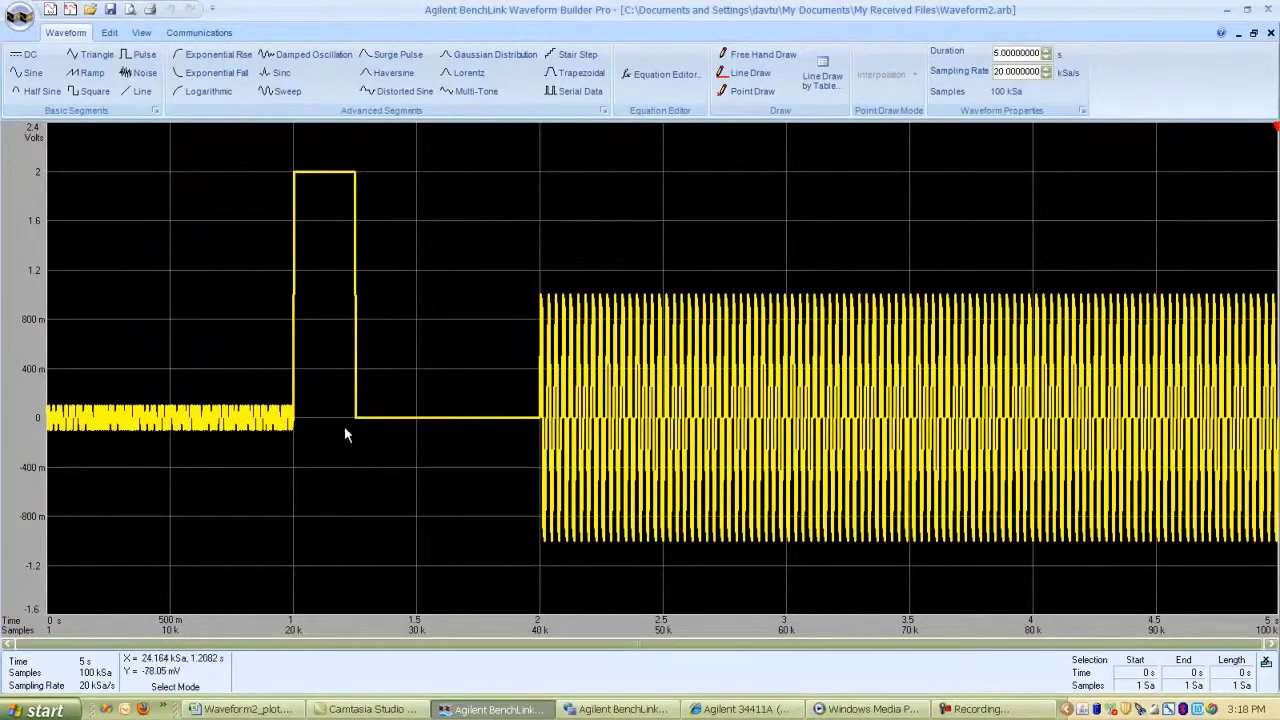
key(alt+Tab)
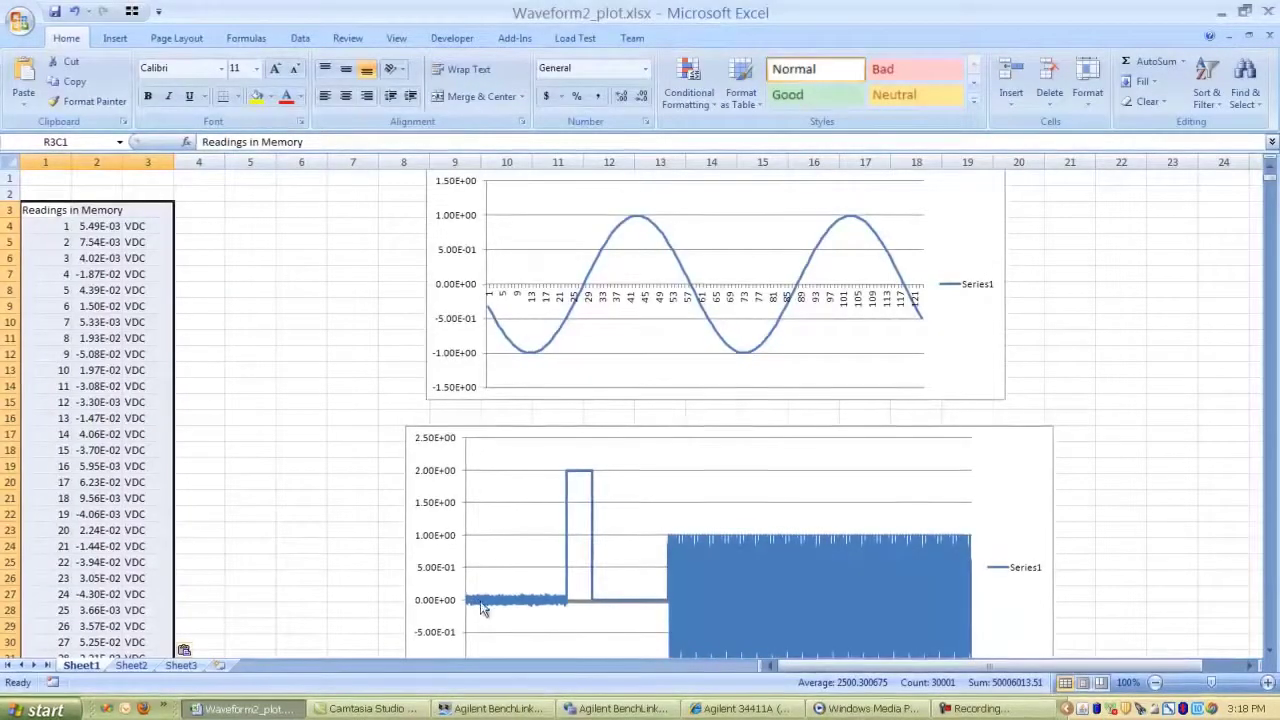